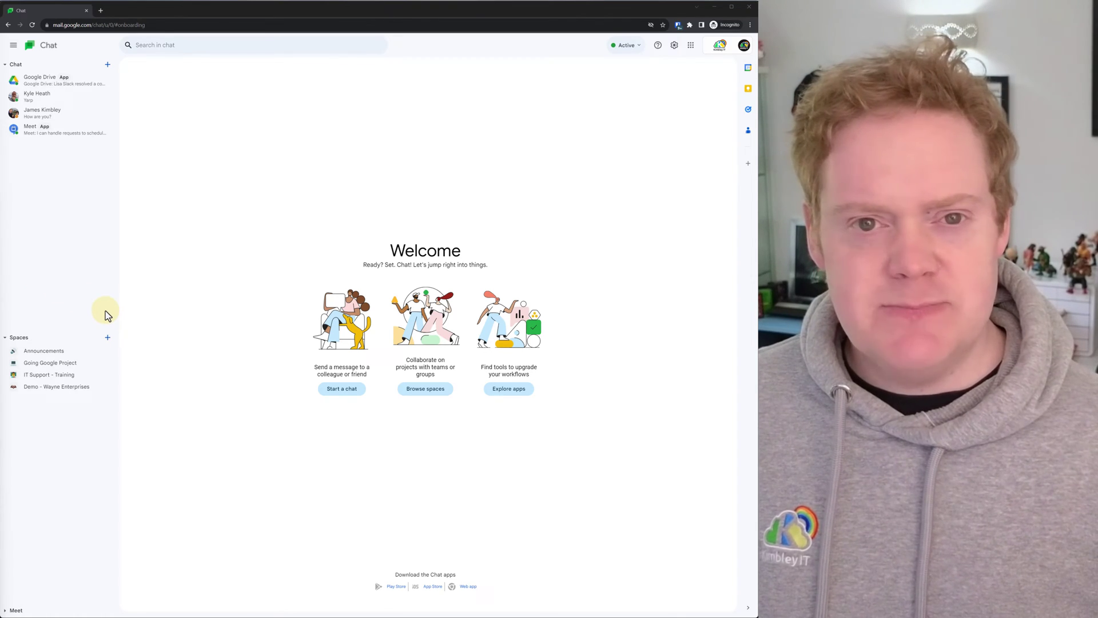
Start a new space named "Tasks" and find the target emoji with the search "ta" to use as its icon.
left_click(107, 337)
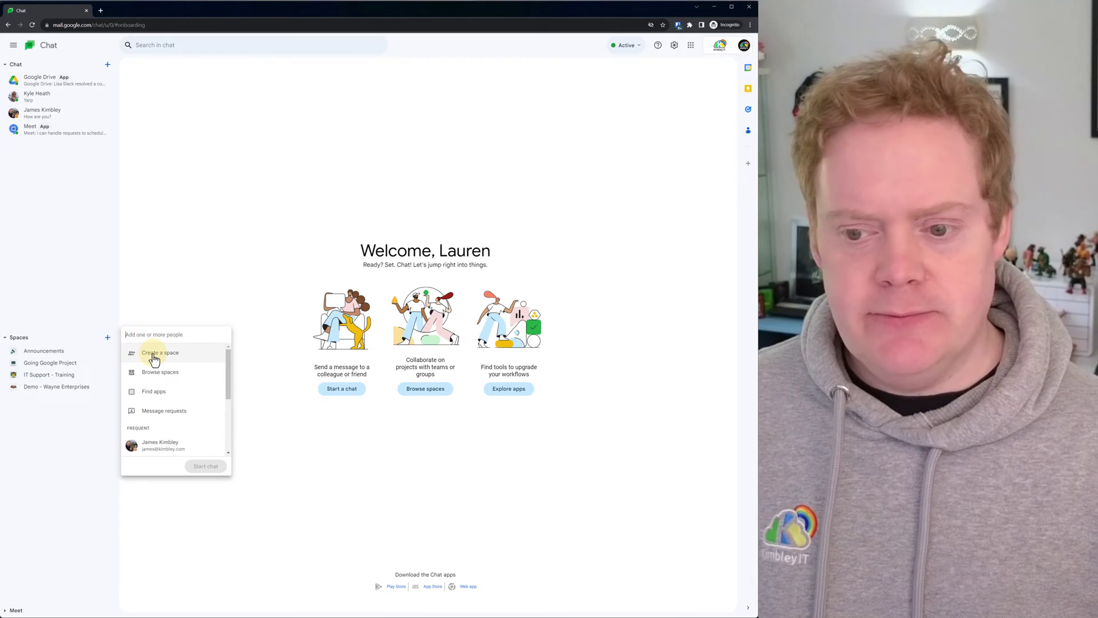
left_click(152, 352)
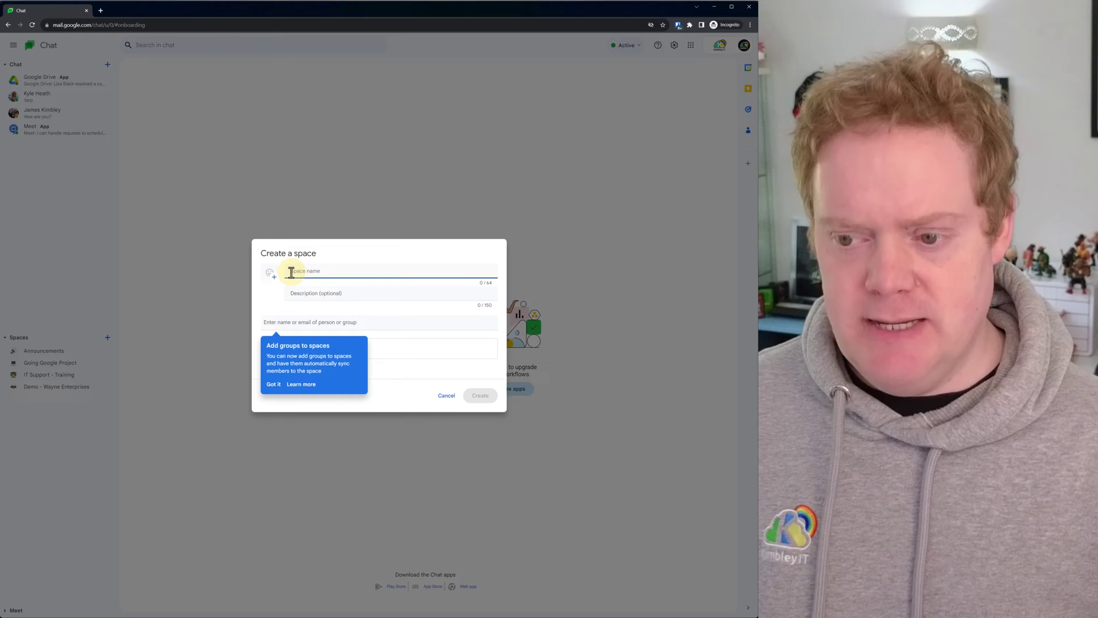
type("Tasks")
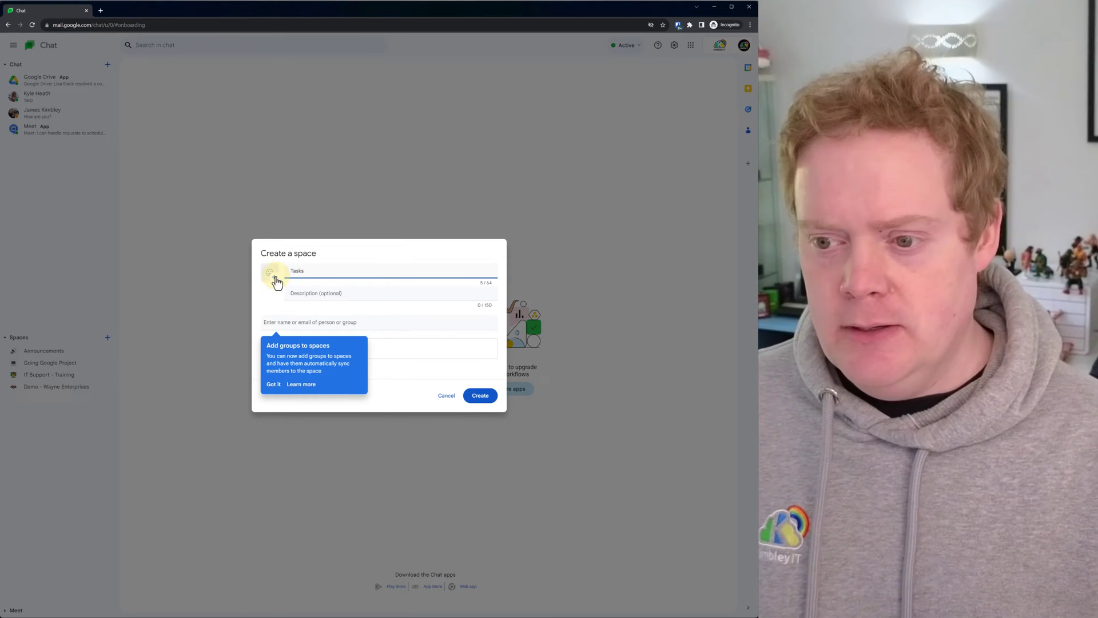
left_click(272, 275)
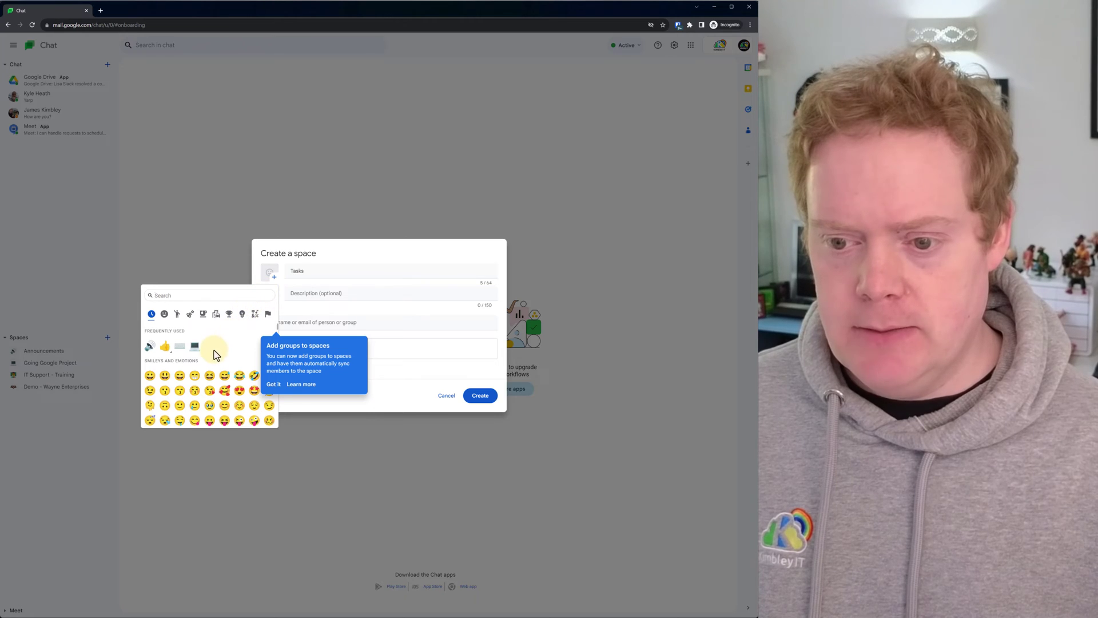
type("t")
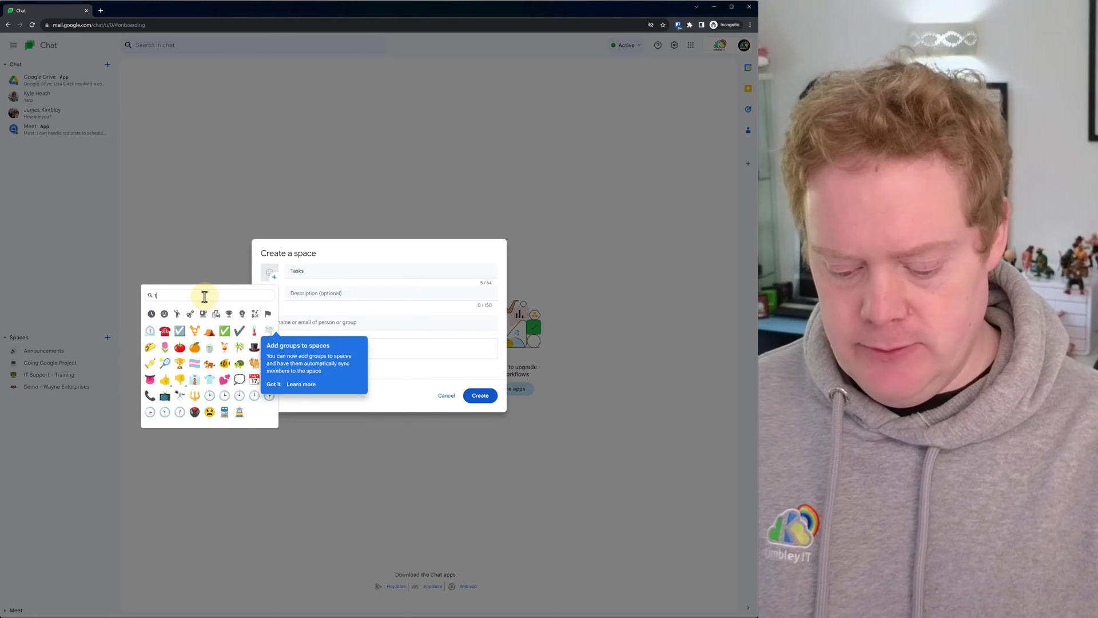
type("as")
key("BackSpace")
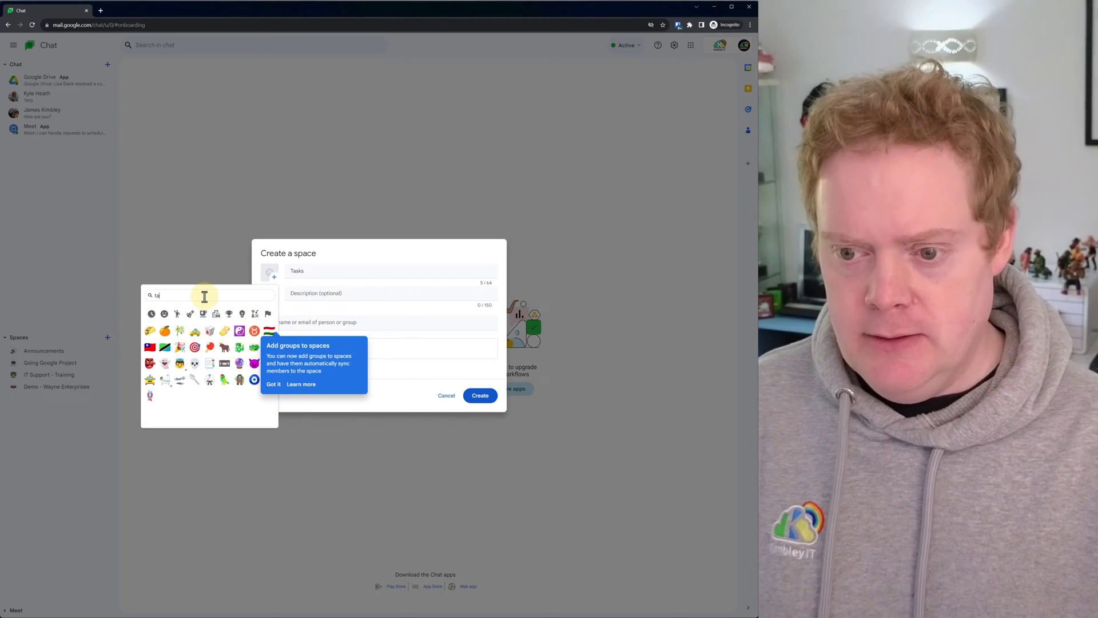
left_click(195, 347)
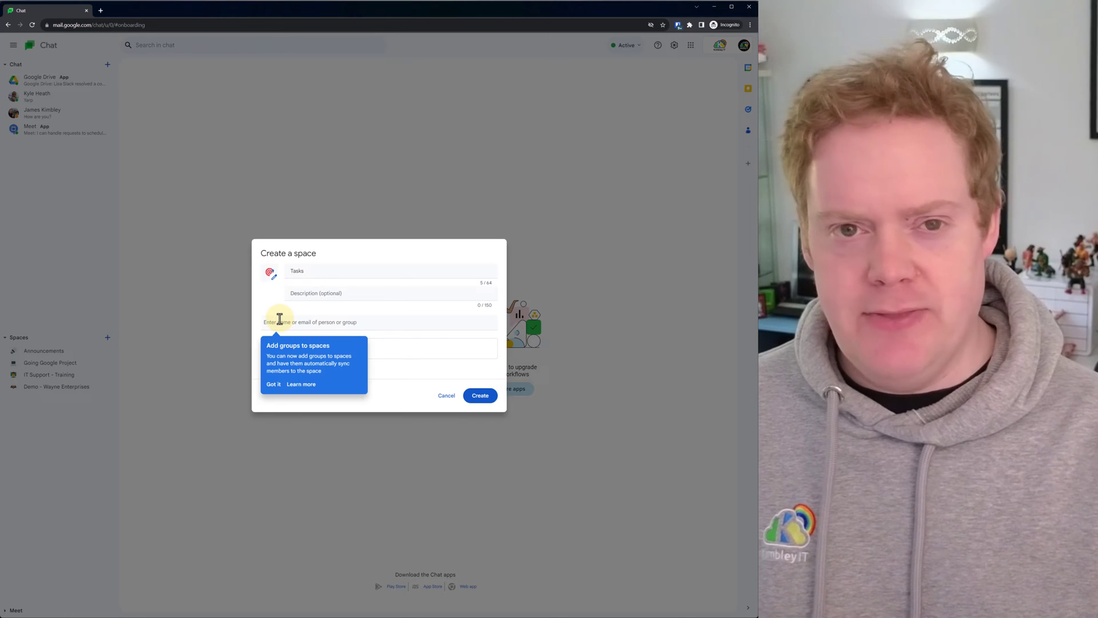
Add three suggested colleagues as members, show the advanced settings, and create the Tasks space with restricted access.
left_click(273, 383)
left_click(286, 324)
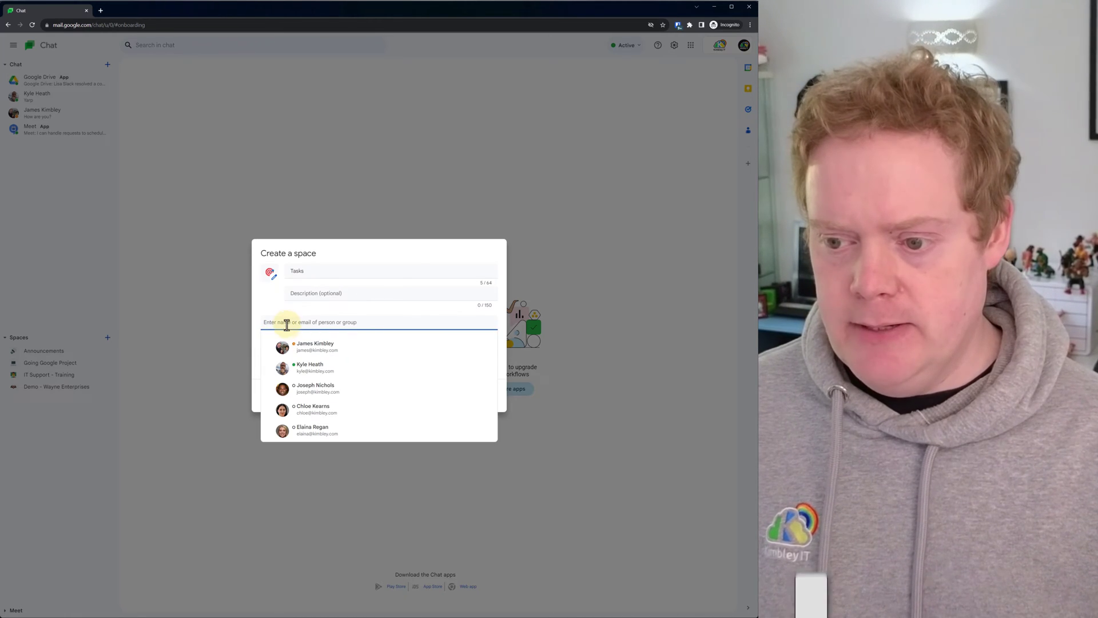
left_click(305, 387)
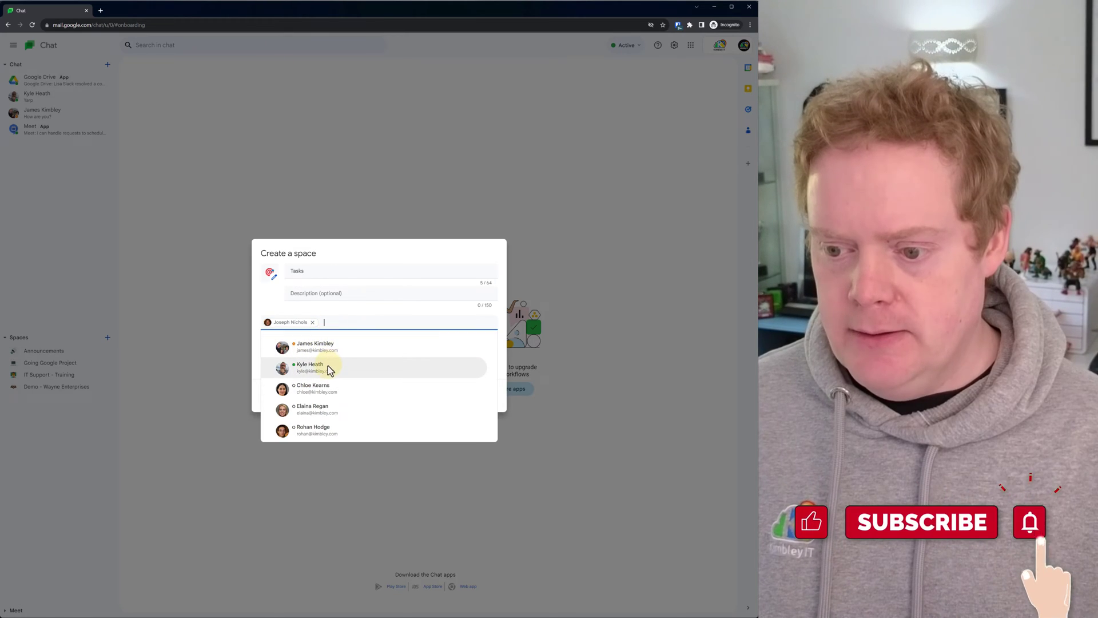
left_click(321, 408)
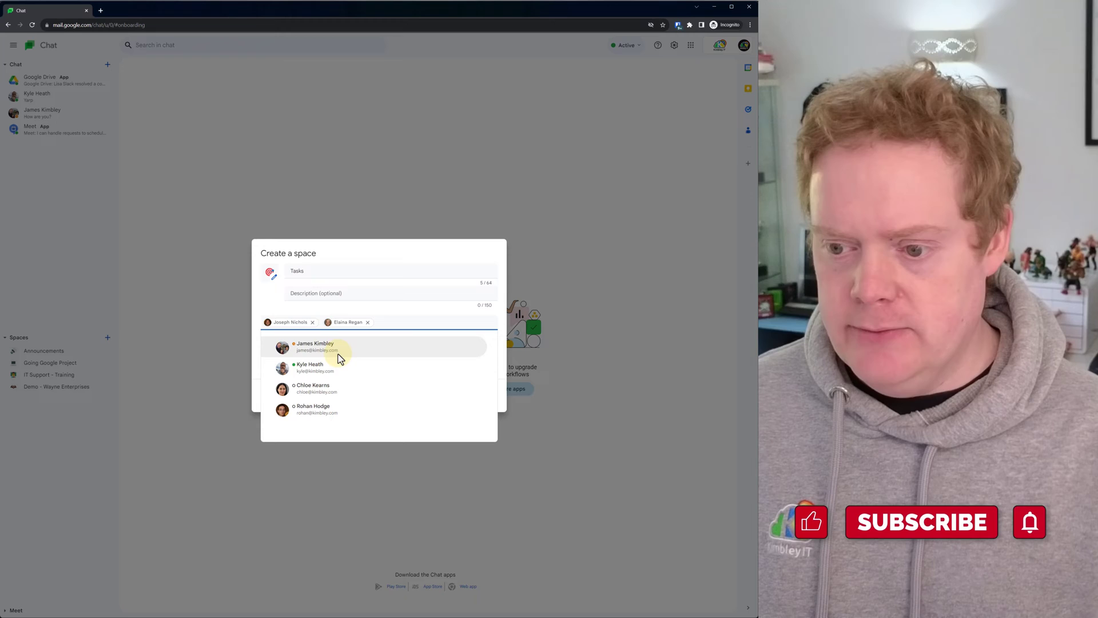
left_click(339, 371)
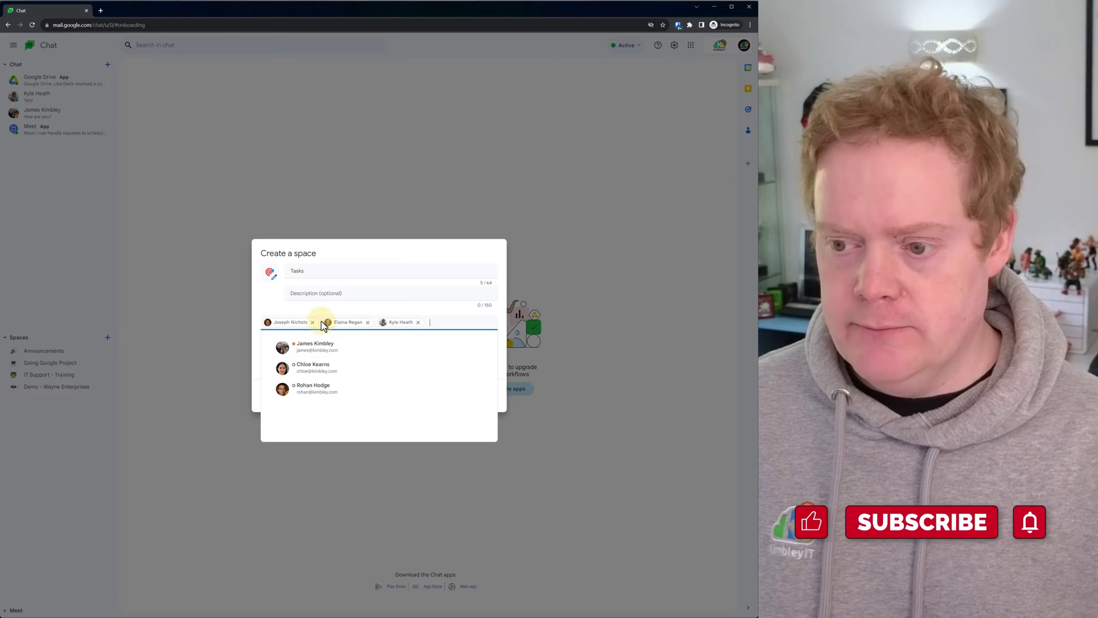
left_click(286, 307)
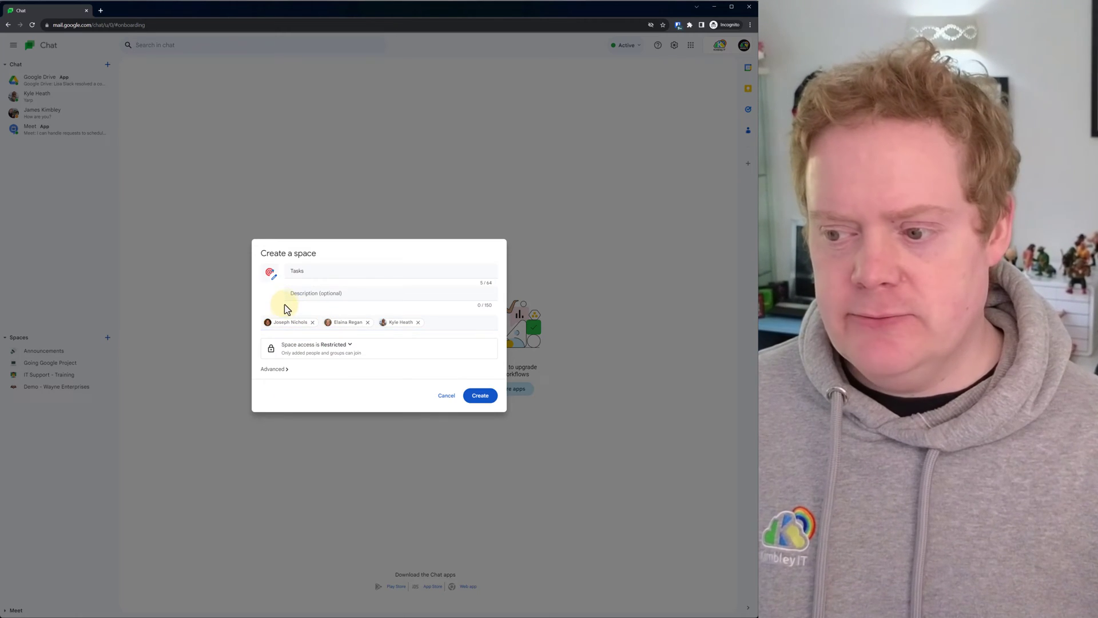
left_click(280, 371)
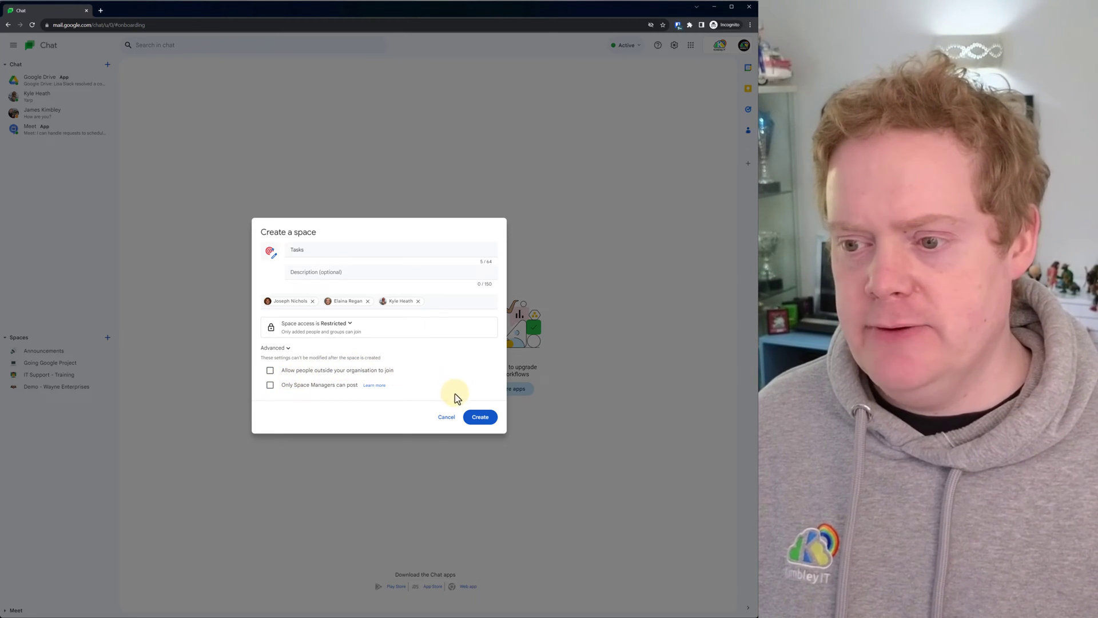
left_click(474, 419)
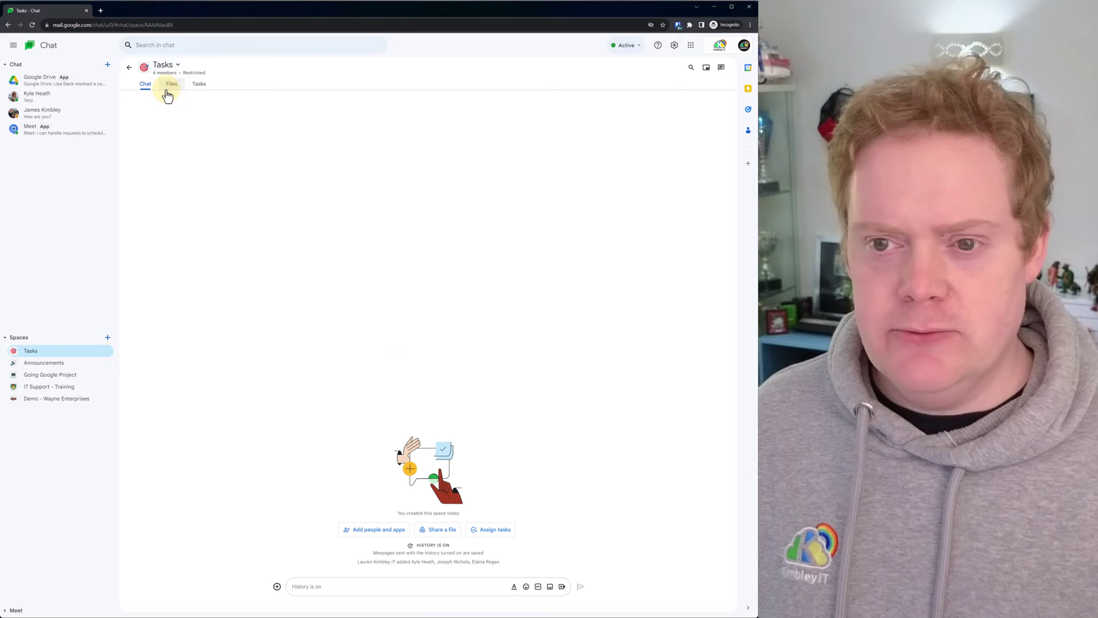
Start a new task in the Tasks space titled "Send proposal to lead".
left_click(196, 91)
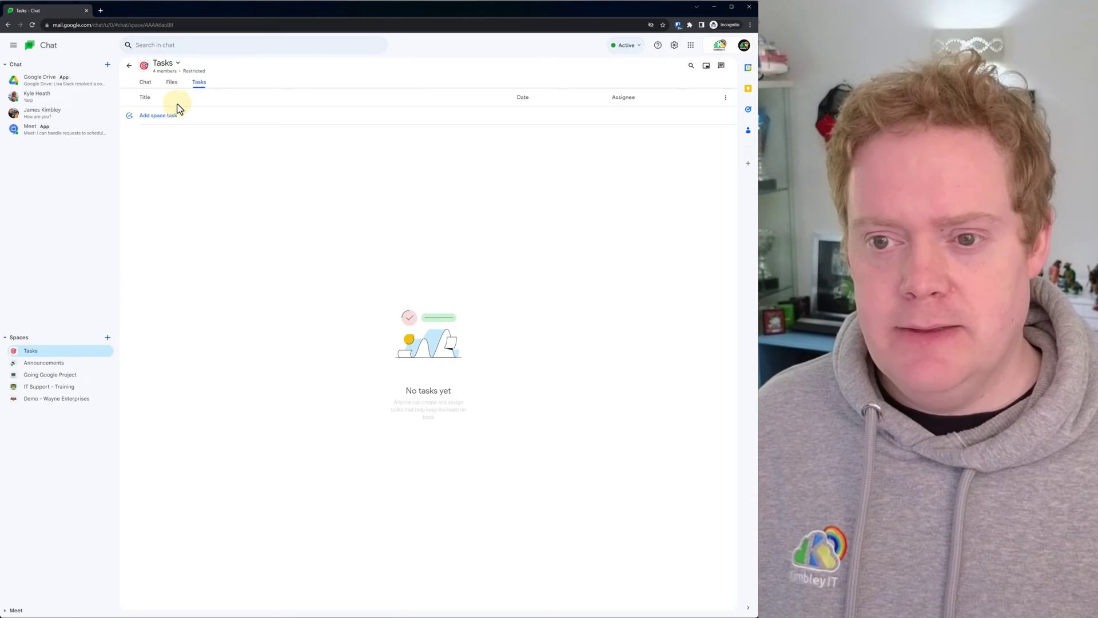
left_click(167, 117)
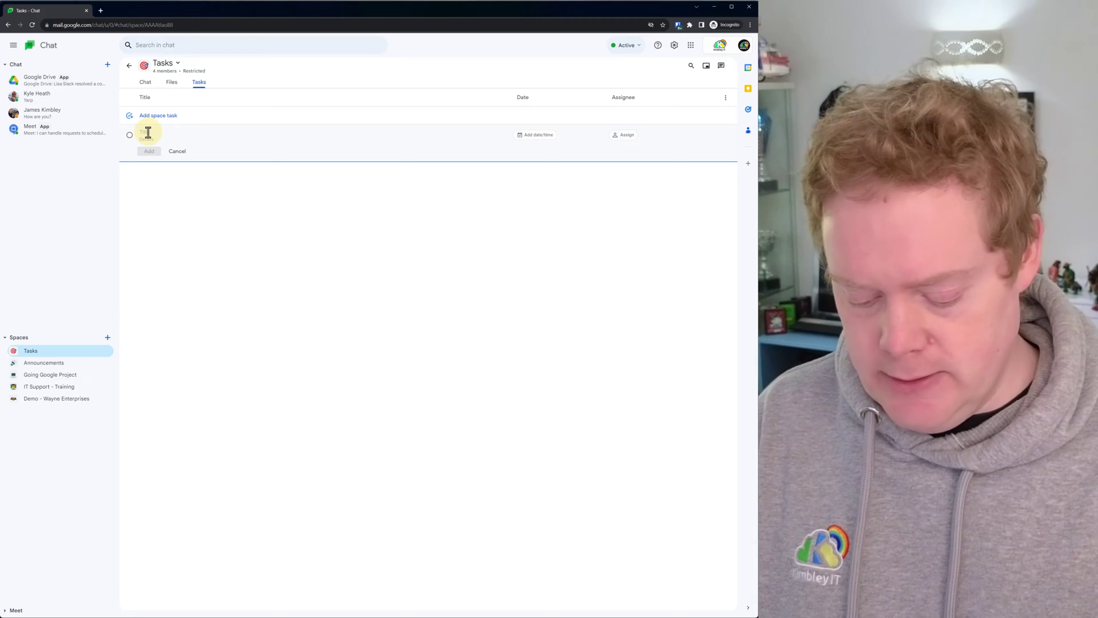
type("Send propo")
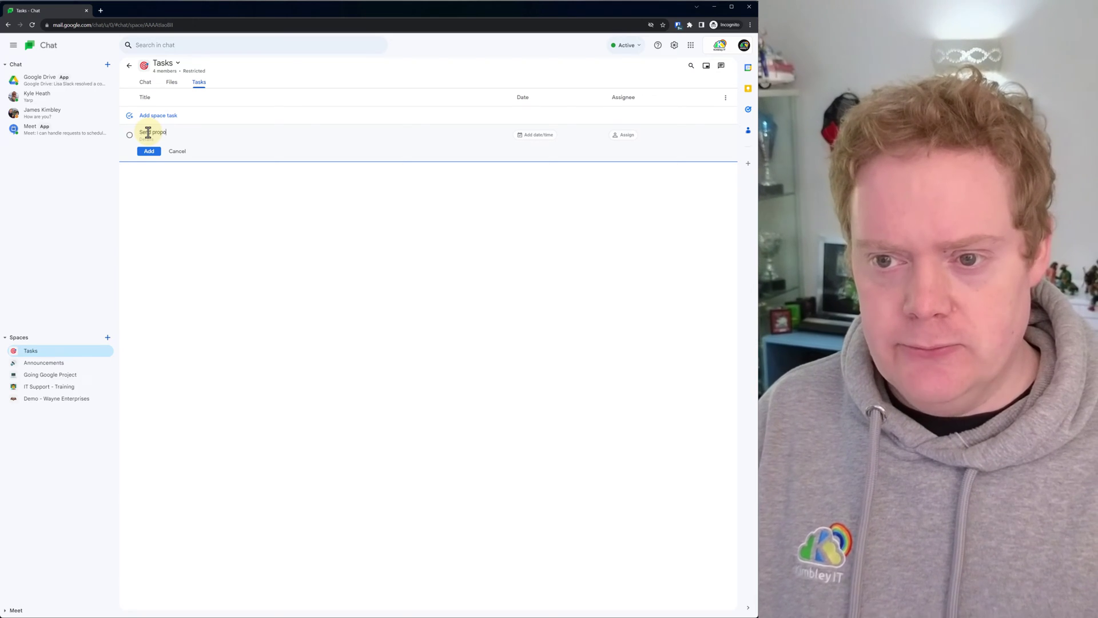
type("sal to le")
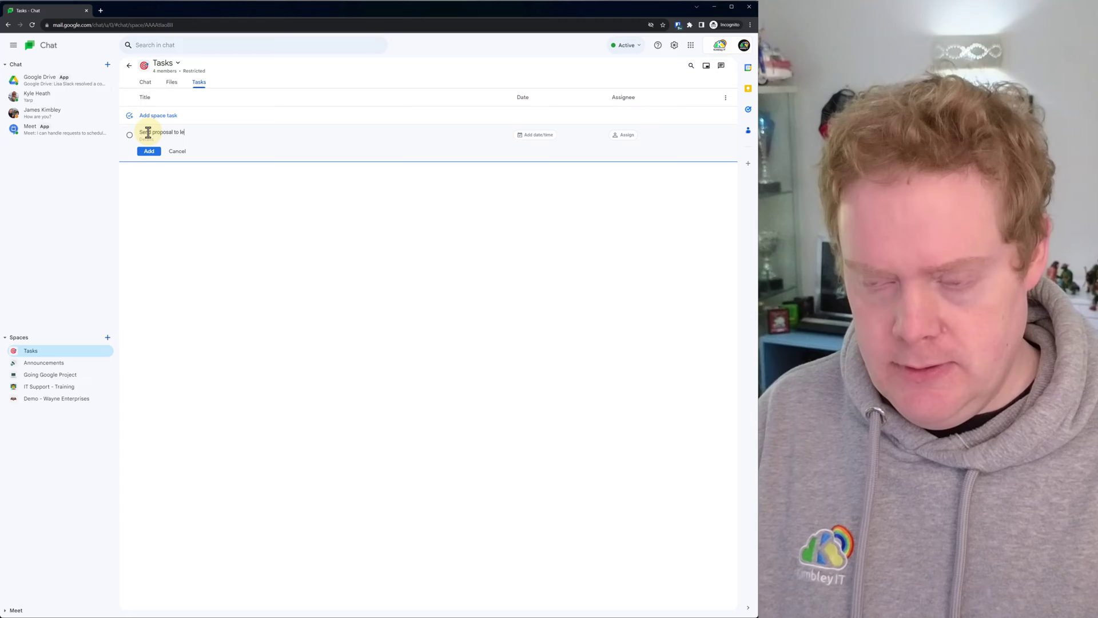
type("ad")
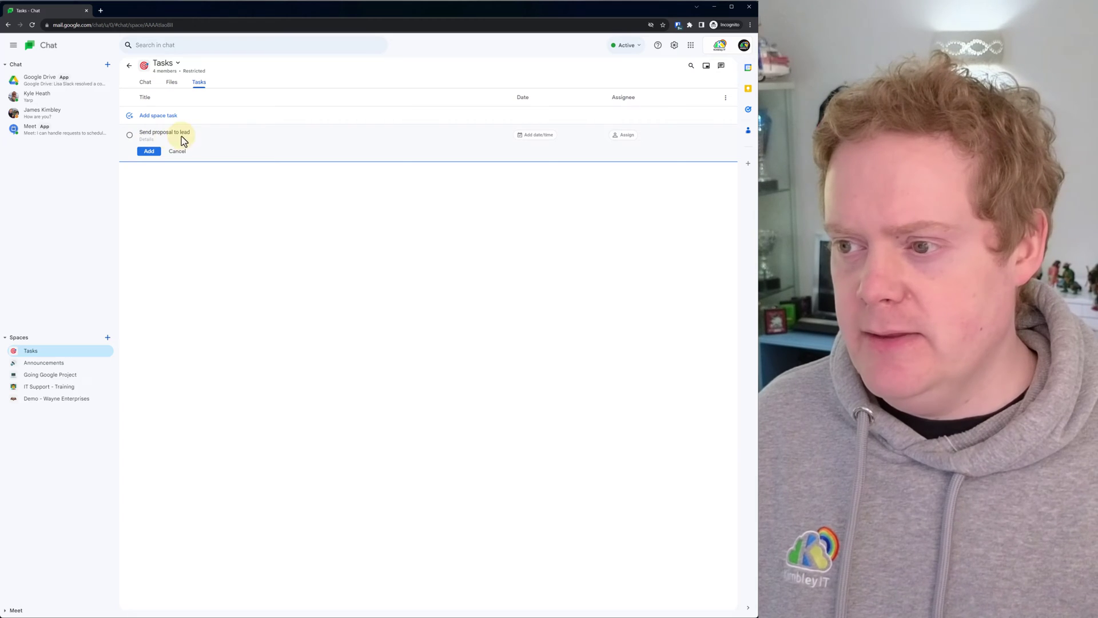
Set the new task's date to 17 November 2023, assign it to the first listed member, and add it to the space.
left_click(523, 138)
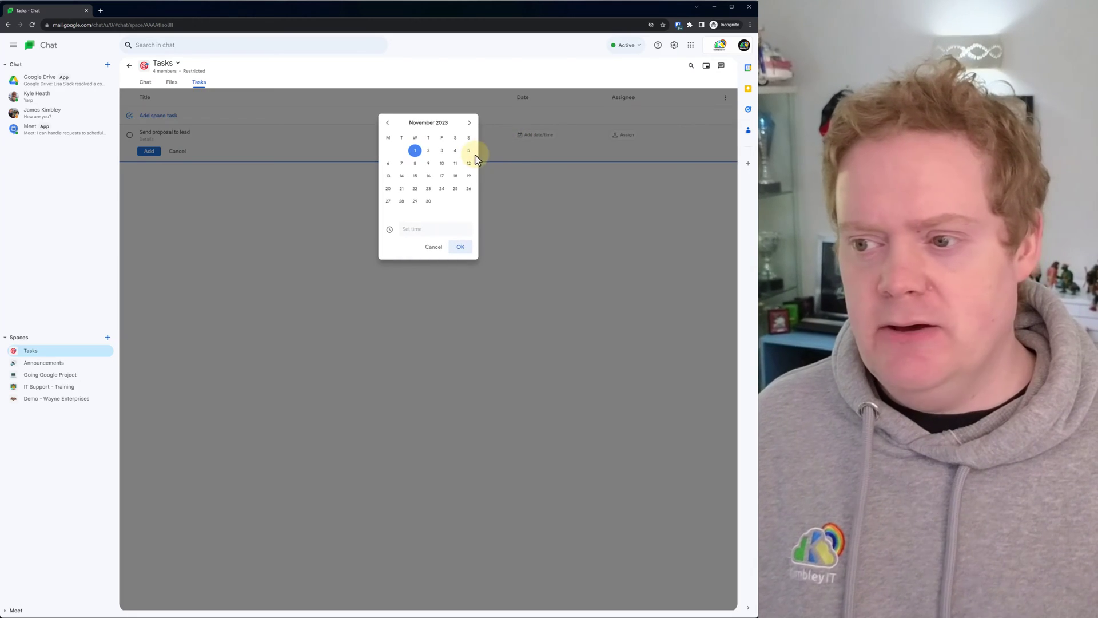
left_click(442, 181)
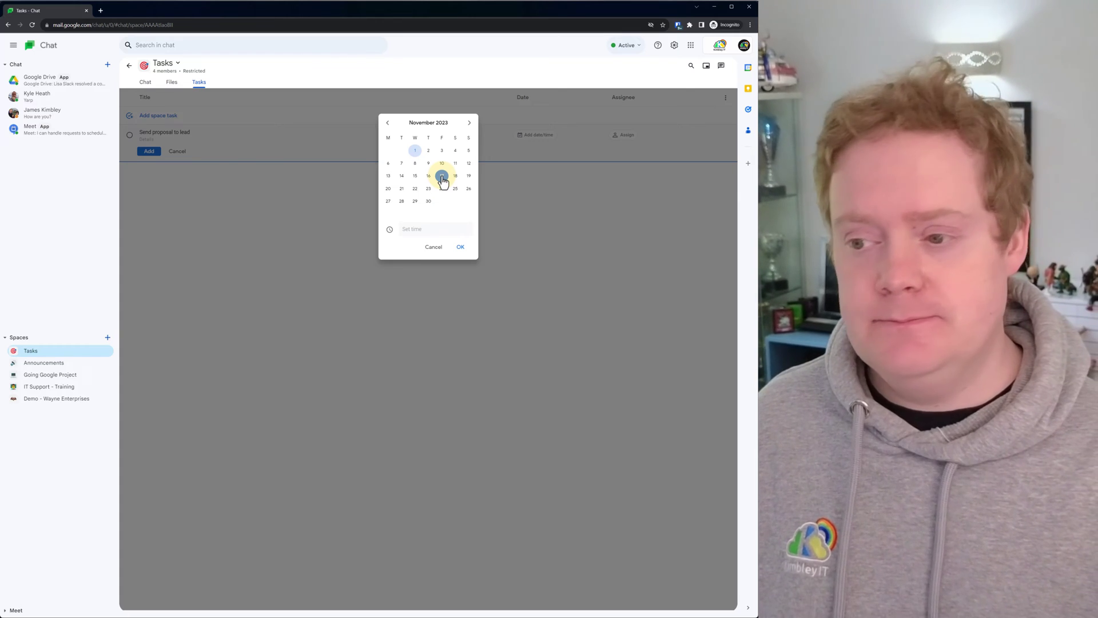
left_click(459, 247)
left_click(622, 135)
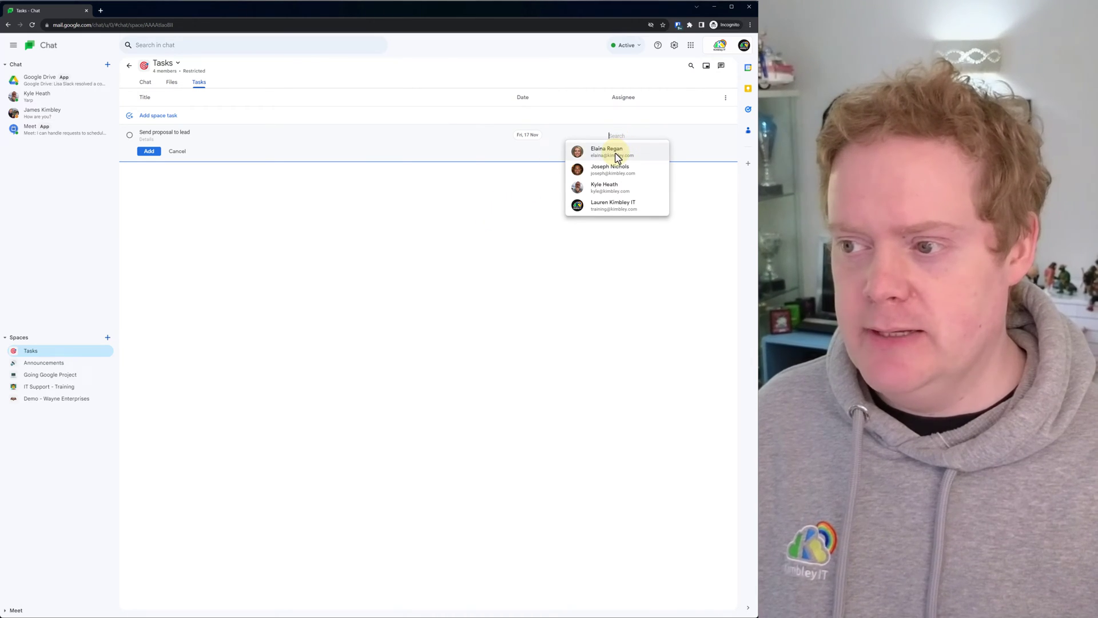
left_click(617, 153)
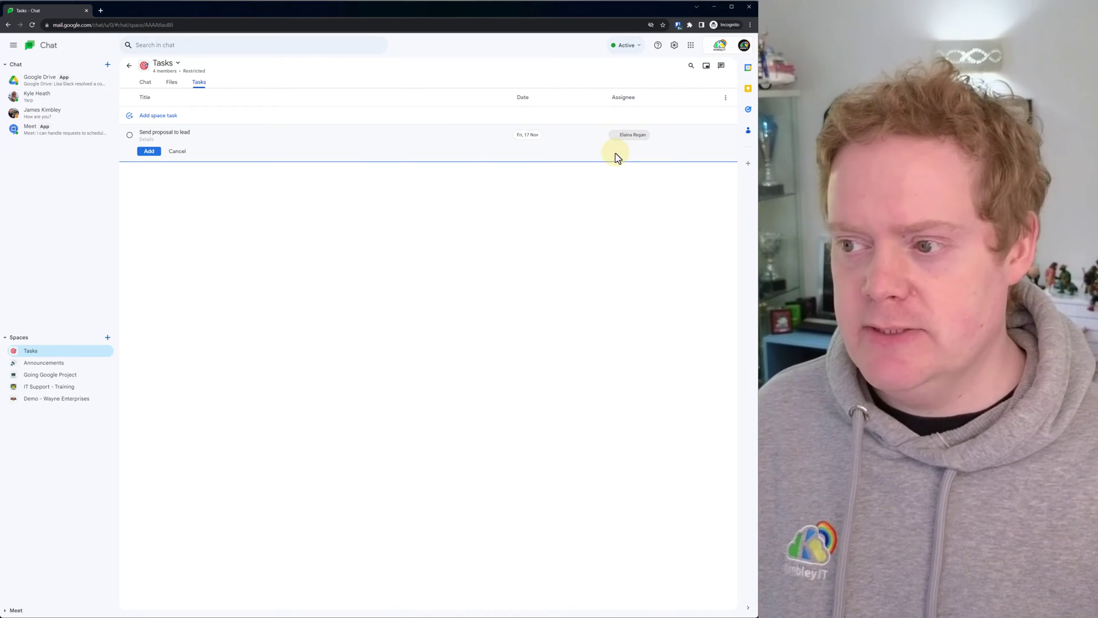
left_click(149, 151)
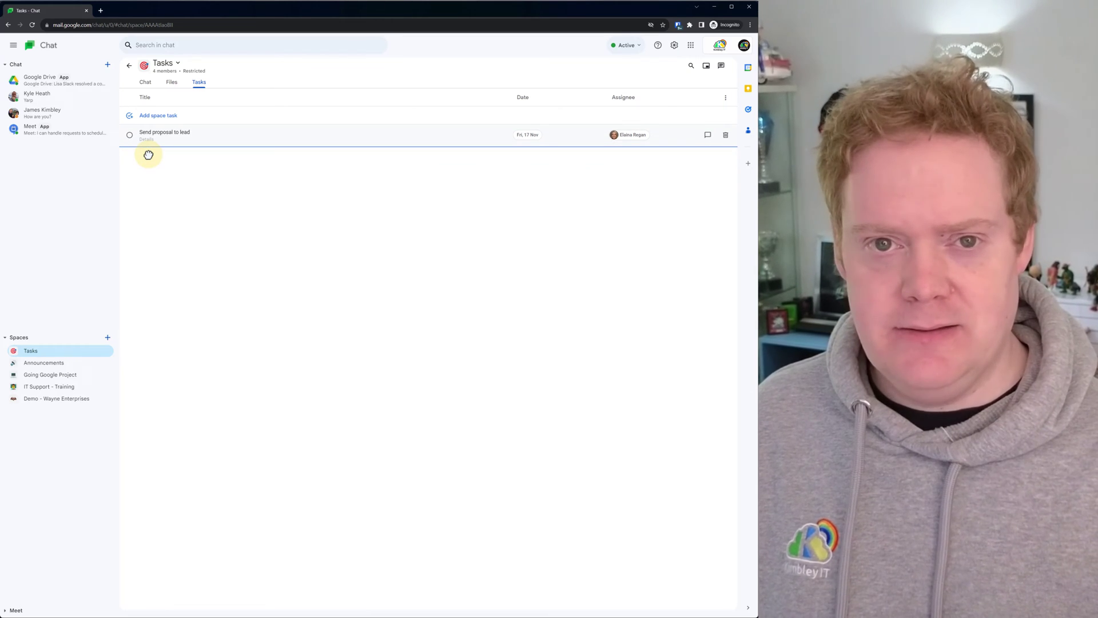
Look through the personal My Tasks list beside the space, including the tasks created from e-mails, and close it.
left_click(747, 110)
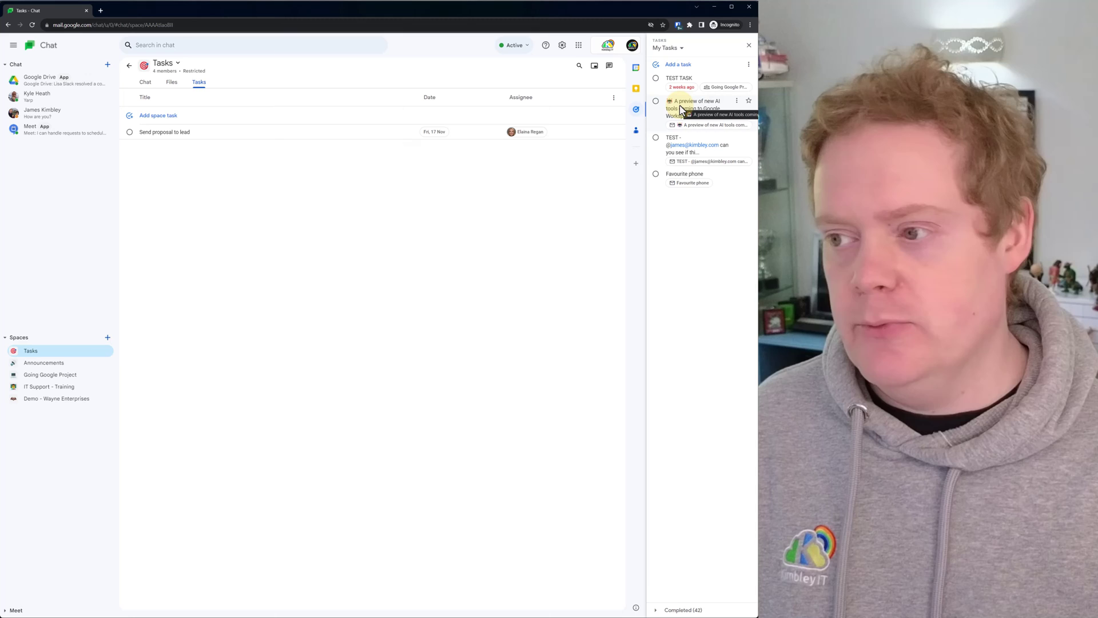
left_click(681, 118)
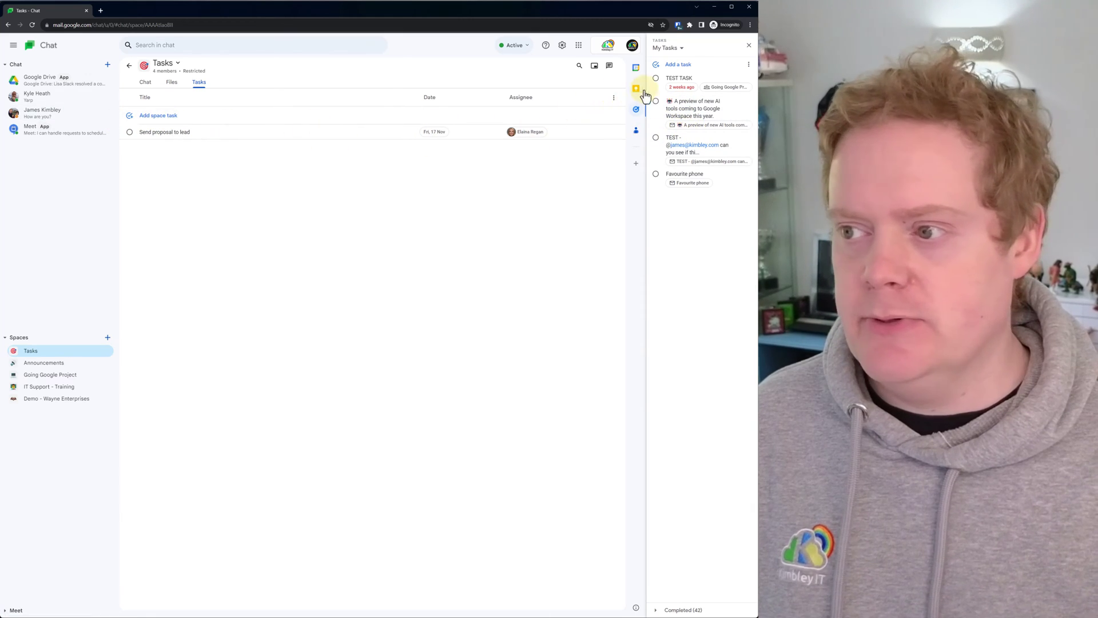
left_click(748, 45)
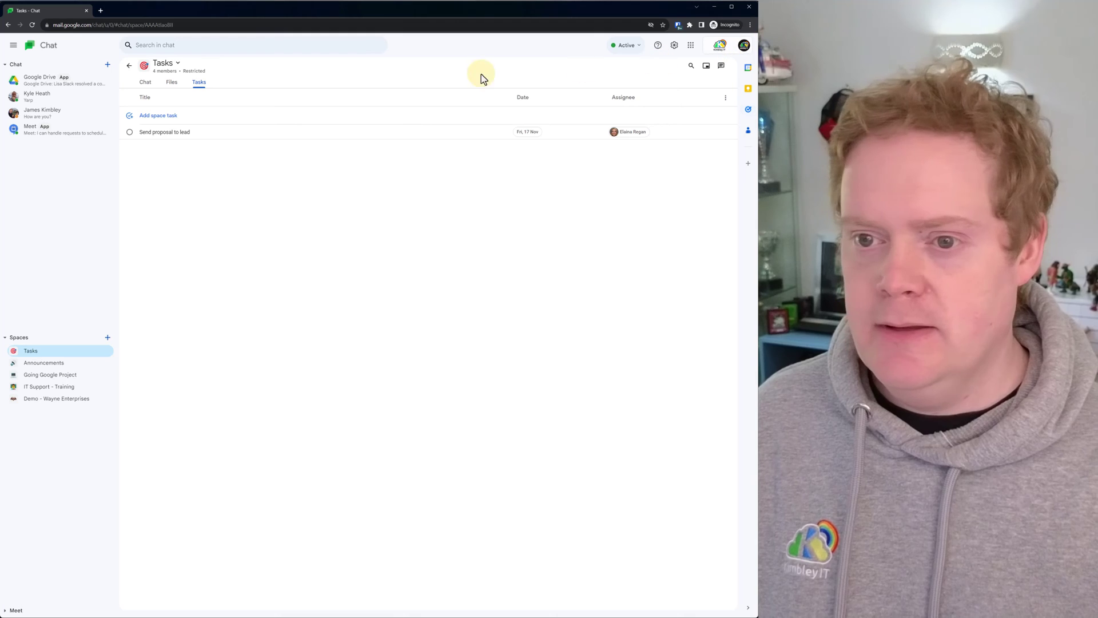
Reply in a thread to the task's chat message, mentioning the first listed member with "can you provide numbers", and close the thread.
left_click(145, 85)
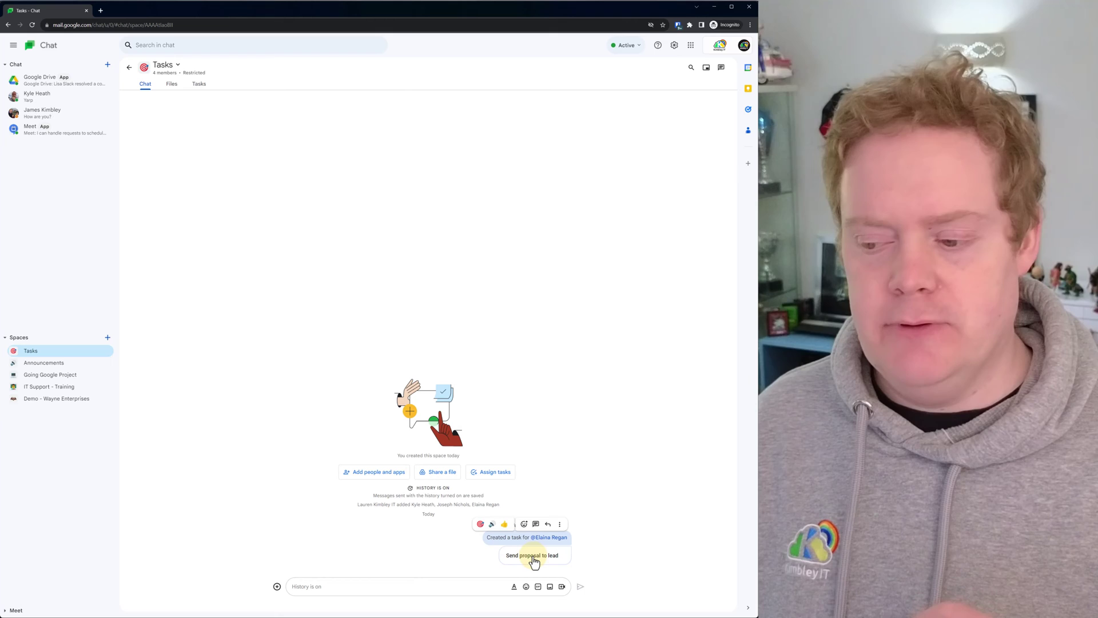
left_click(536, 524)
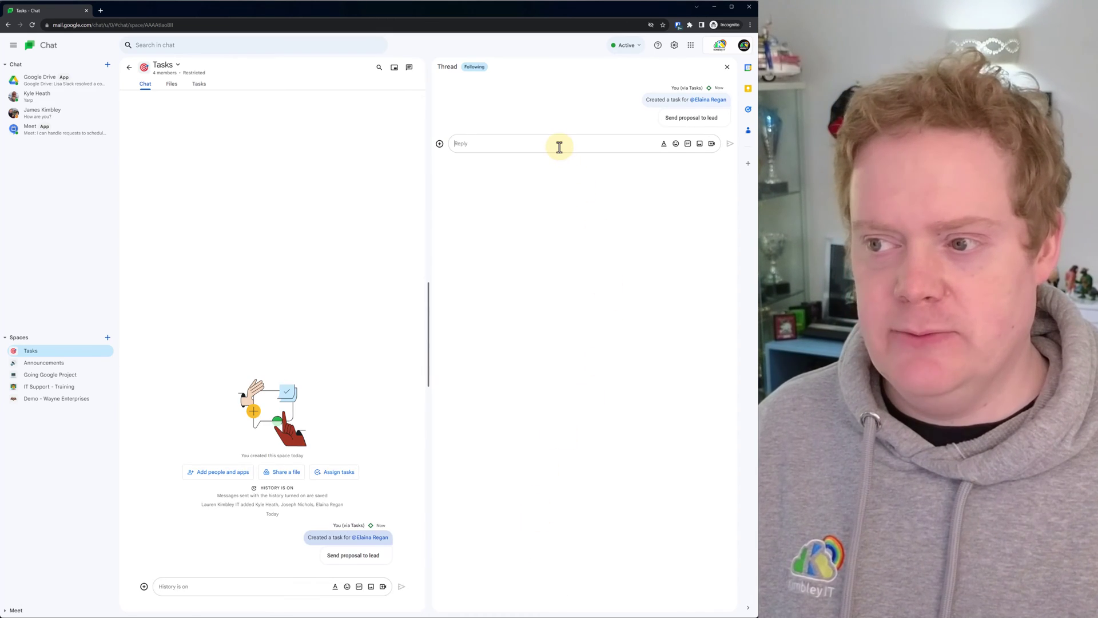
type("@")
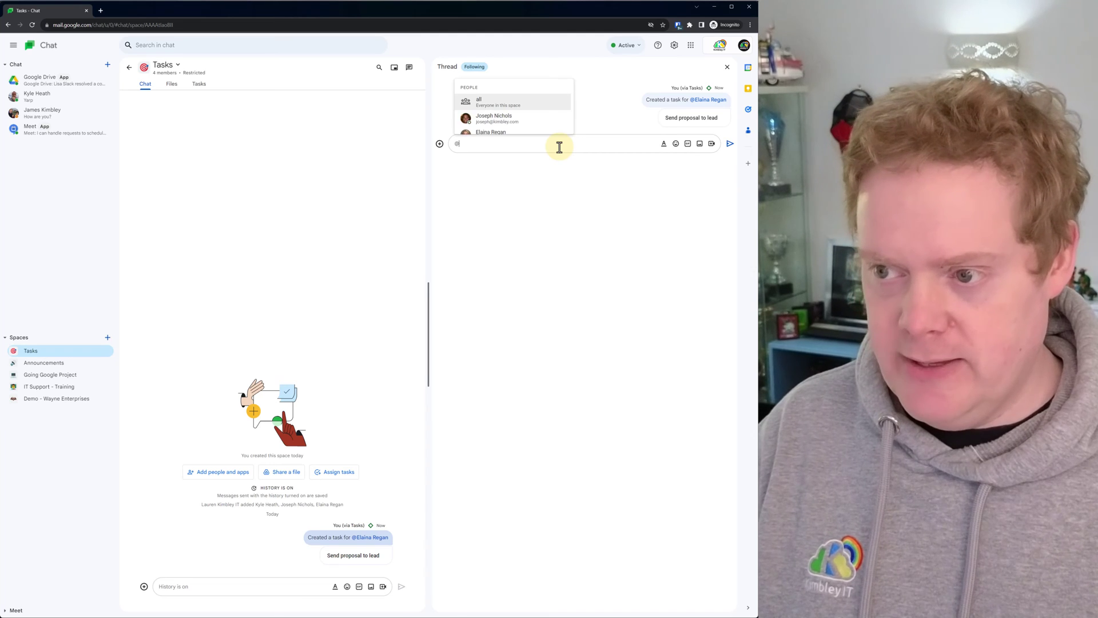
left_click(544, 118)
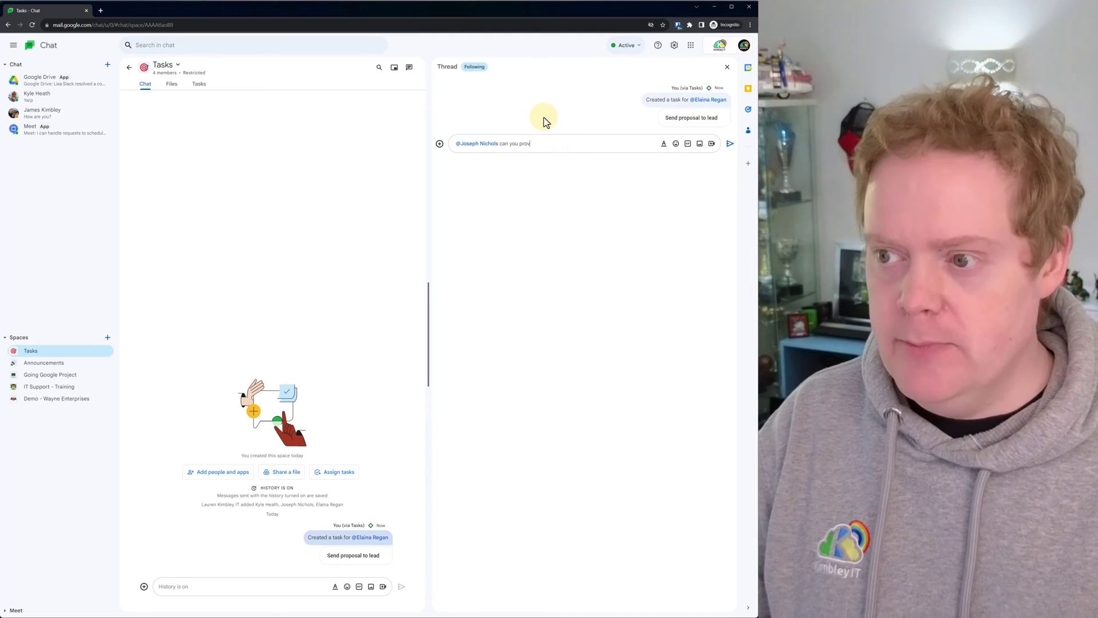
type("can you provide numbers")
key("Return")
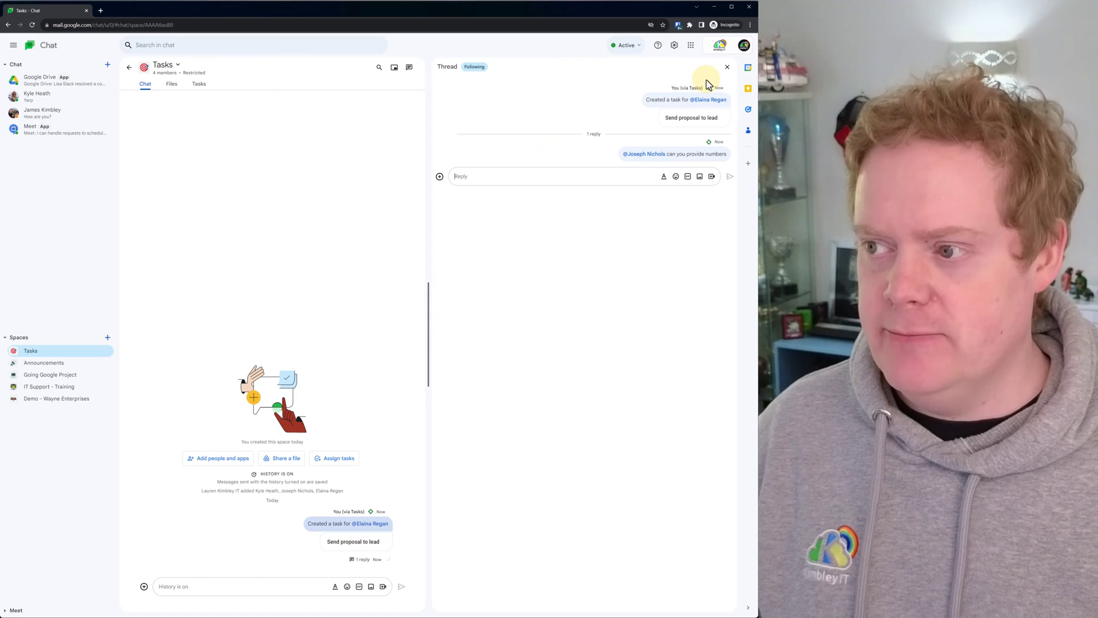
left_click(726, 67)
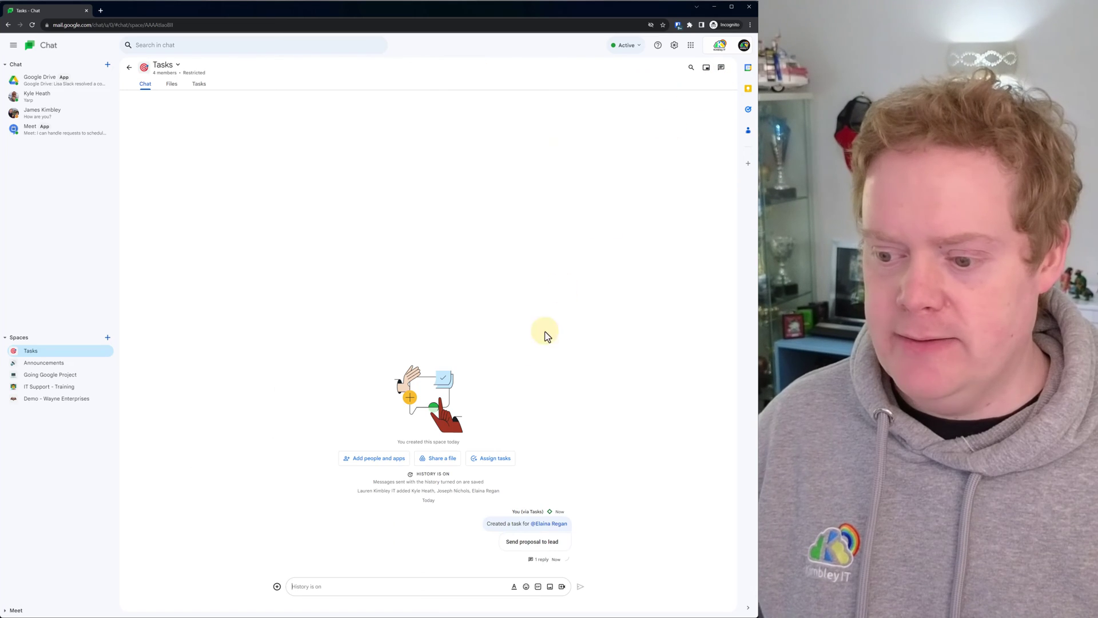
Revisit the task's reply thread, return to the space's task list, and mark "Send proposal to lead" as completed.
left_click(542, 559)
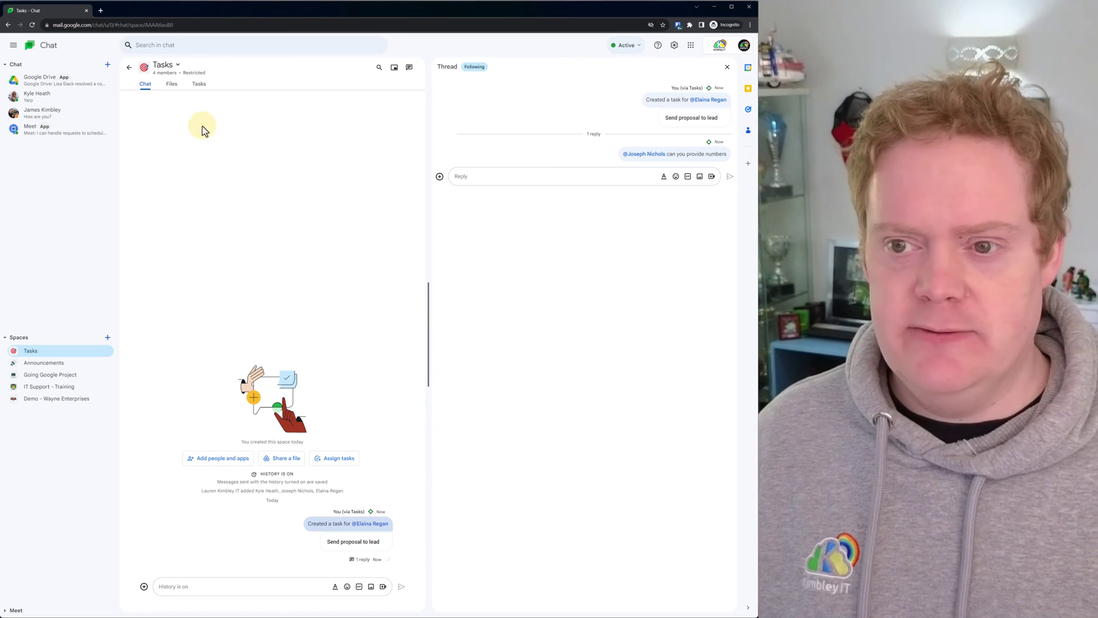
left_click(197, 82)
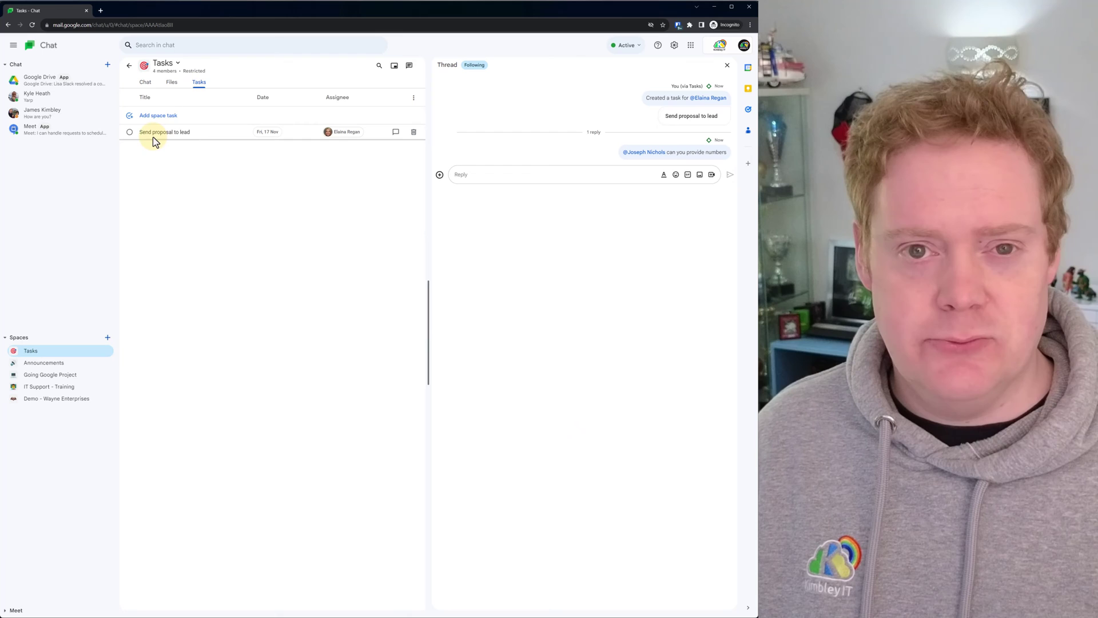
left_click(727, 68)
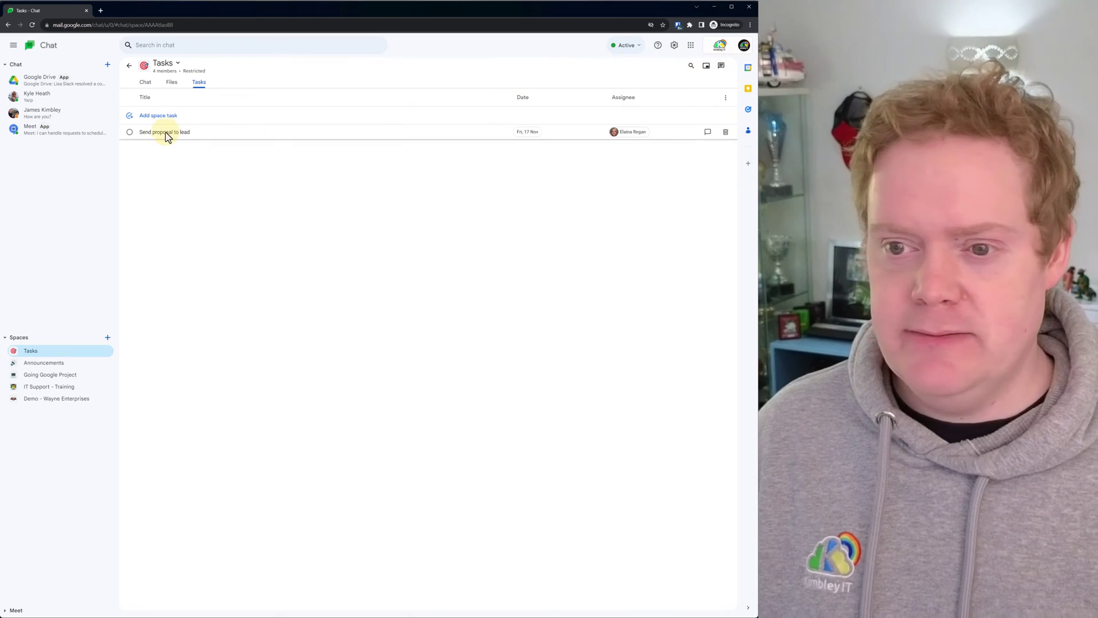
left_click(129, 133)
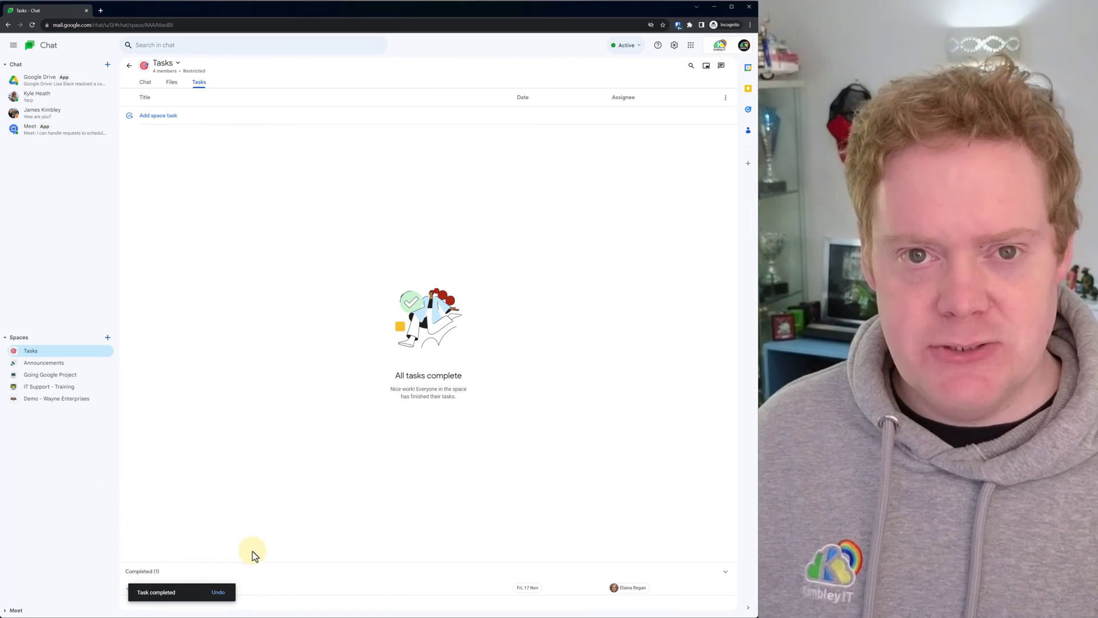
Review the completed task's replies in its conversation thread and close the thread.
left_click(145, 85)
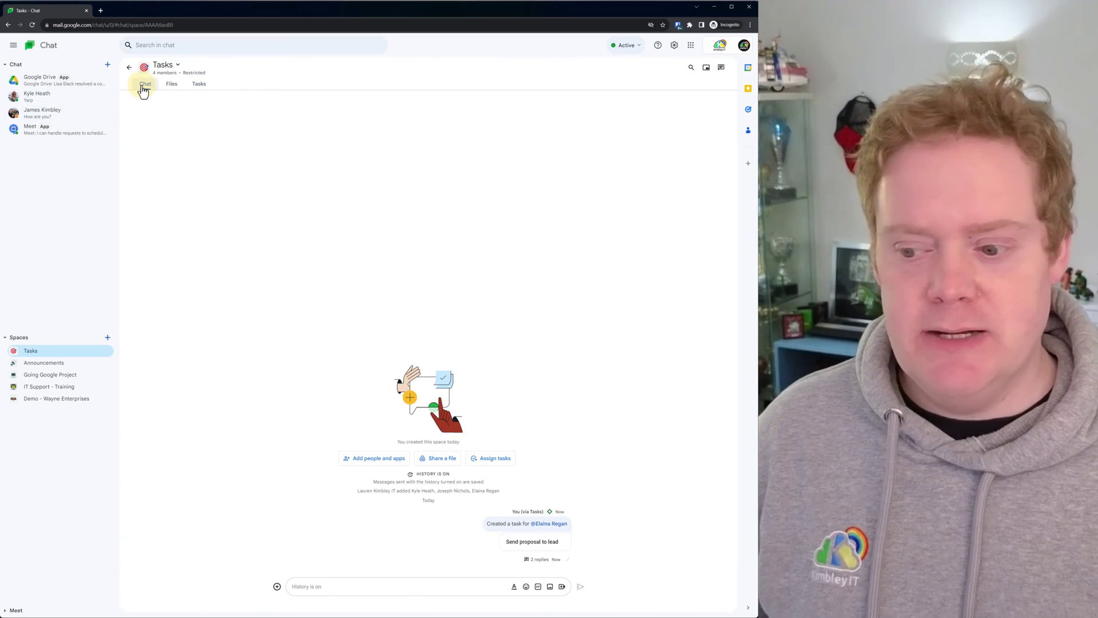
left_click(540, 563)
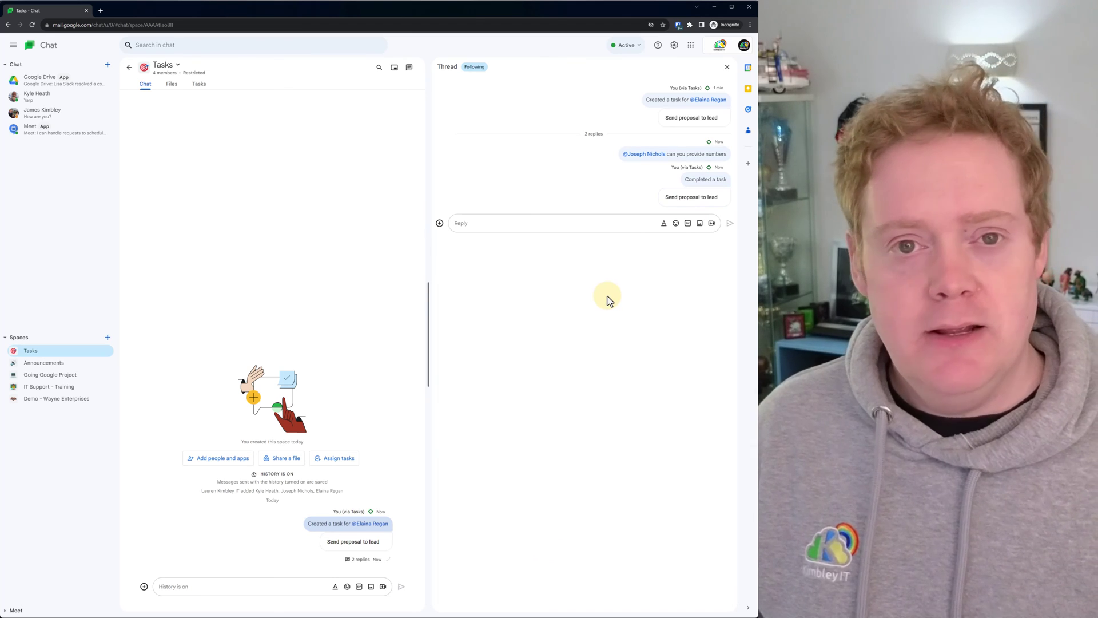
left_click(726, 68)
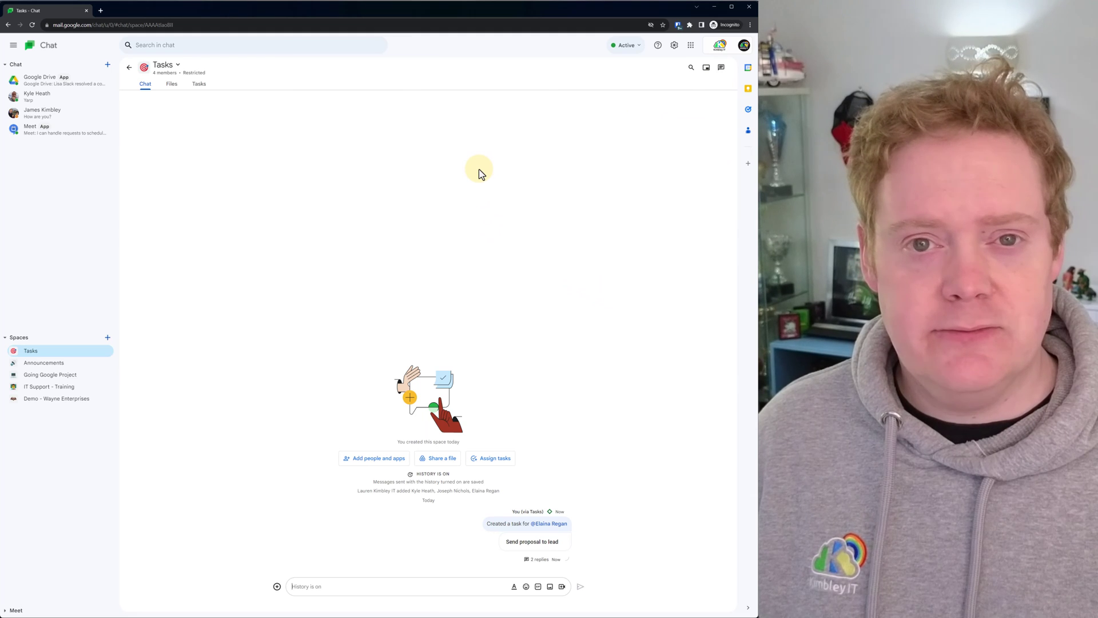